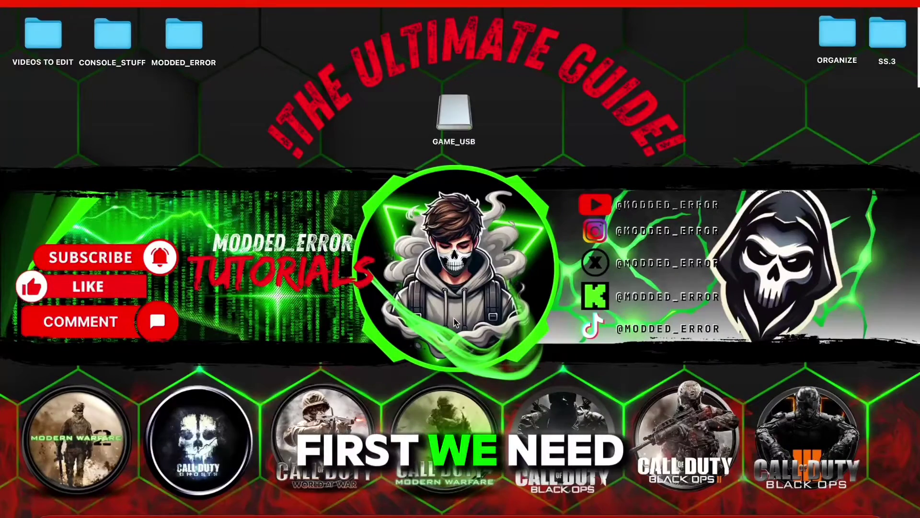
# Step: Launch Disk Utility from Launchpad's Other folder and show the GAME_USB drive's details (31.46 GB, FAT32)
pyautogui.click(138, 512)
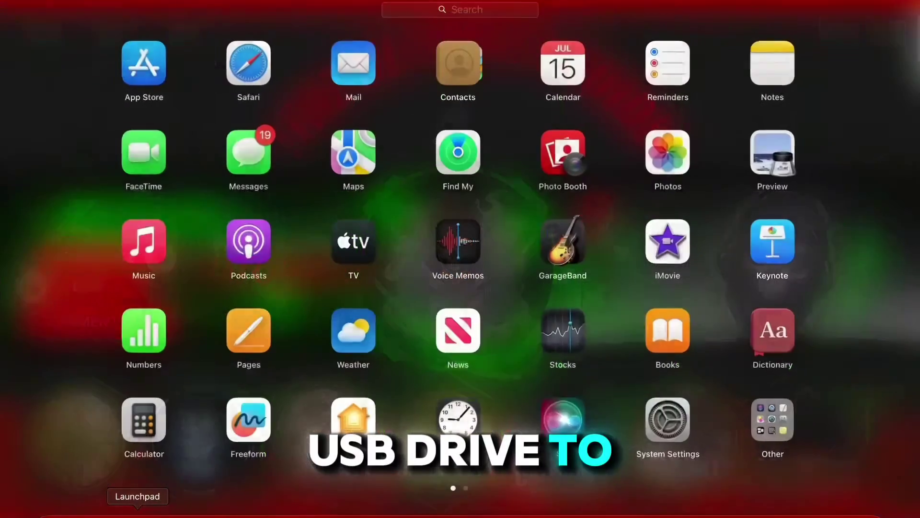
pyautogui.click(759, 429)
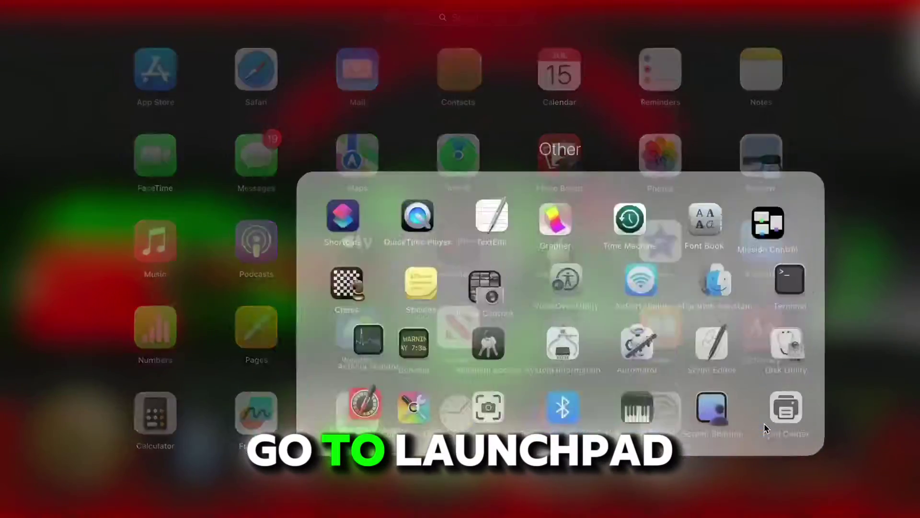
pyautogui.click(767, 314)
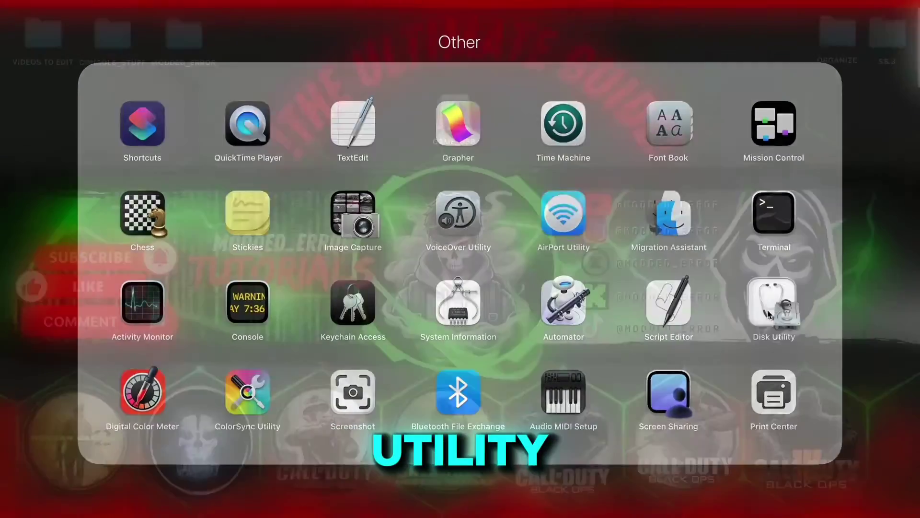
pyautogui.moveTo(593, 220); pyautogui.dragTo(458, 75)
pyautogui.click(182, 212)
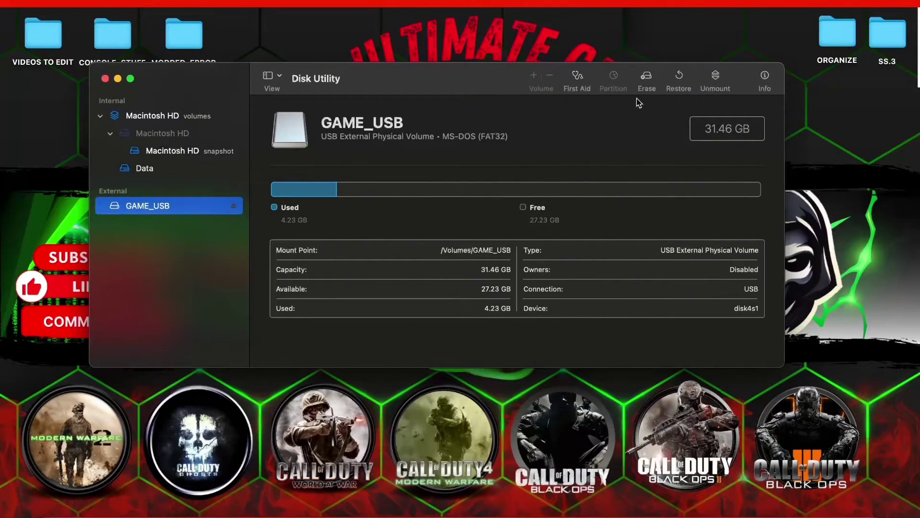
# Step: Erase the GAME_USB drive, keeping MS-DOS (FAT32) as the format
pyautogui.click(647, 79)
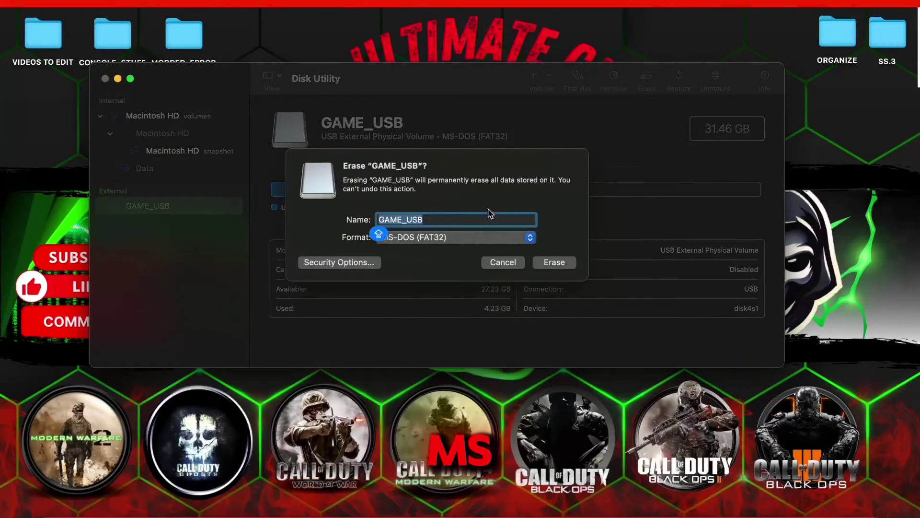
pyautogui.click(485, 237)
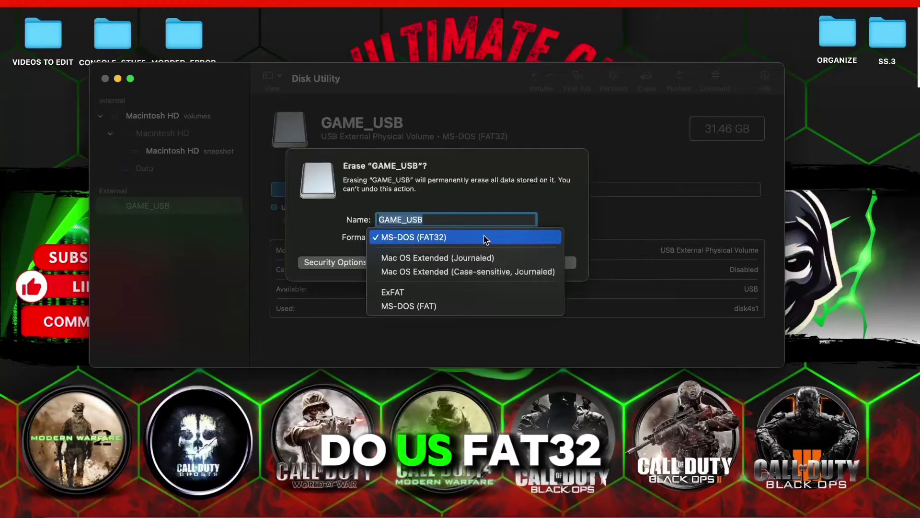
pyautogui.click(444, 237)
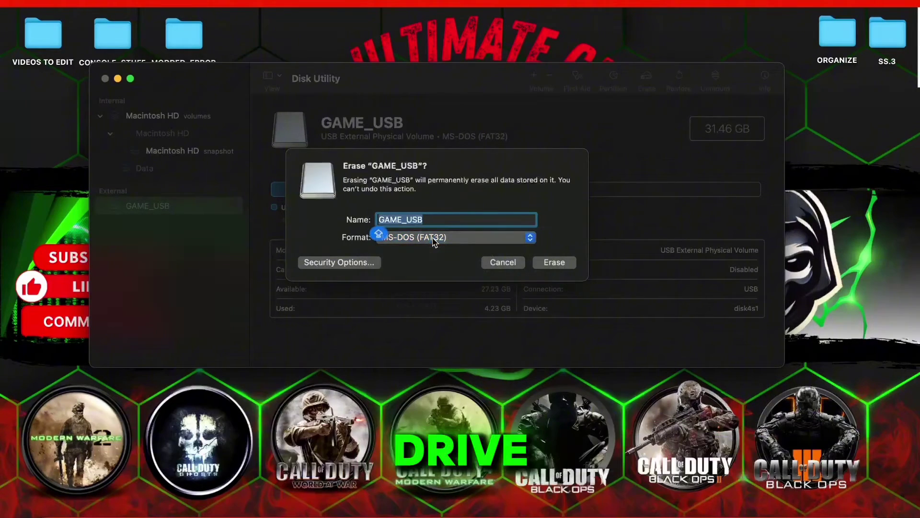
pyautogui.click(545, 263)
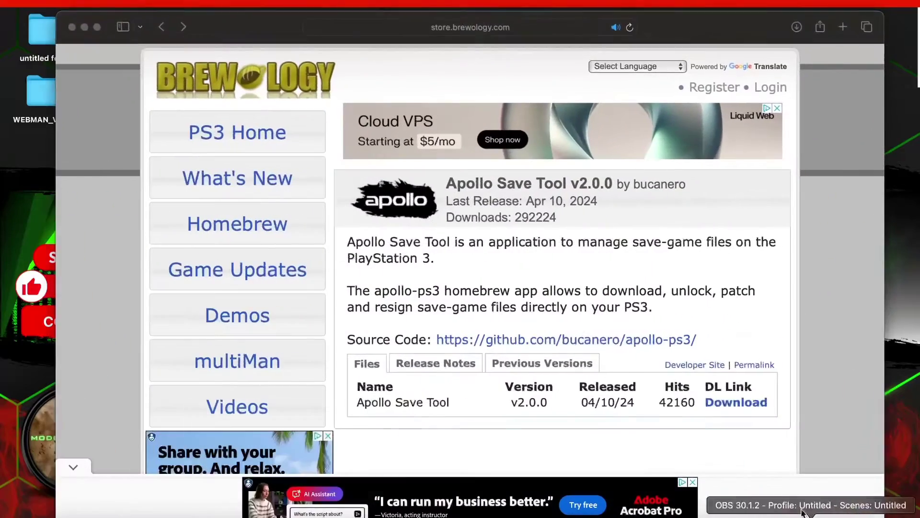
# Step: Download apollo-ps3.pkg v2.0.0 from Brewology and copy it onto the GAME_USB drive
pyautogui.click(724, 408)
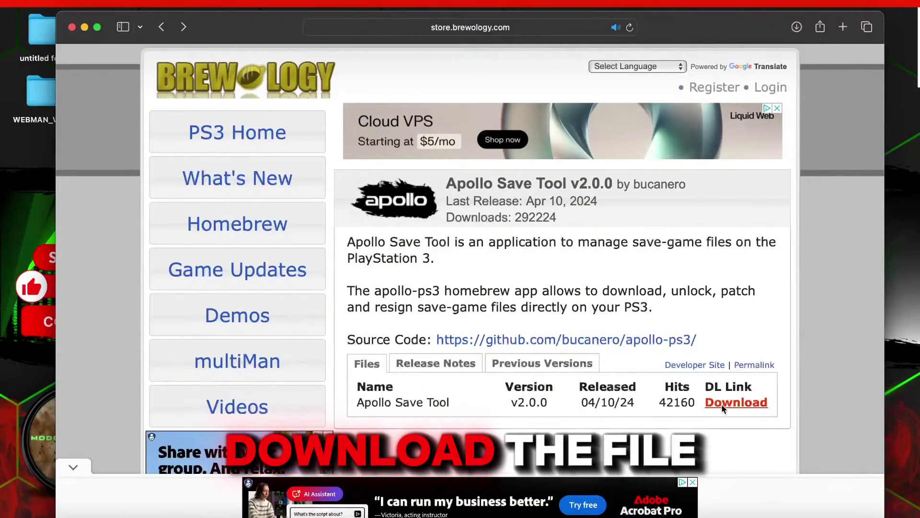
pyautogui.moveTo(709, 33); pyautogui.dragTo(720, 249)
pyautogui.click(810, 243)
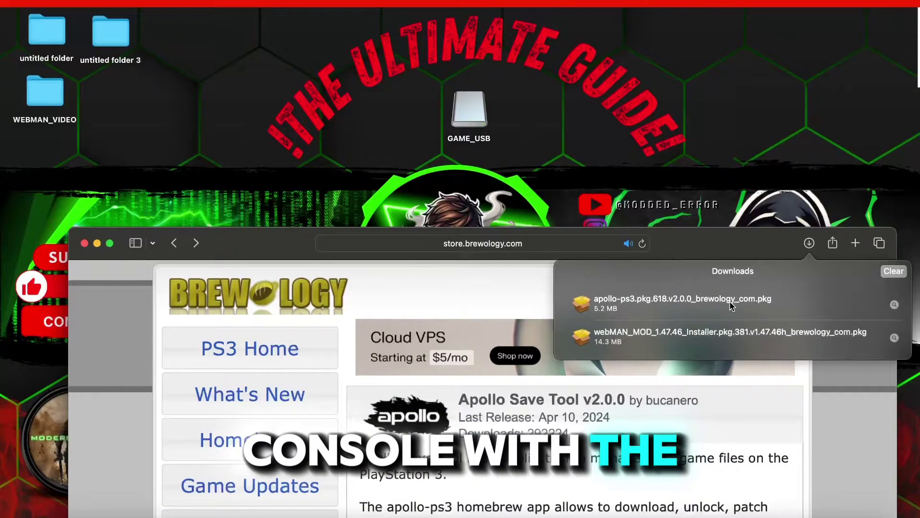
pyautogui.click(472, 108)
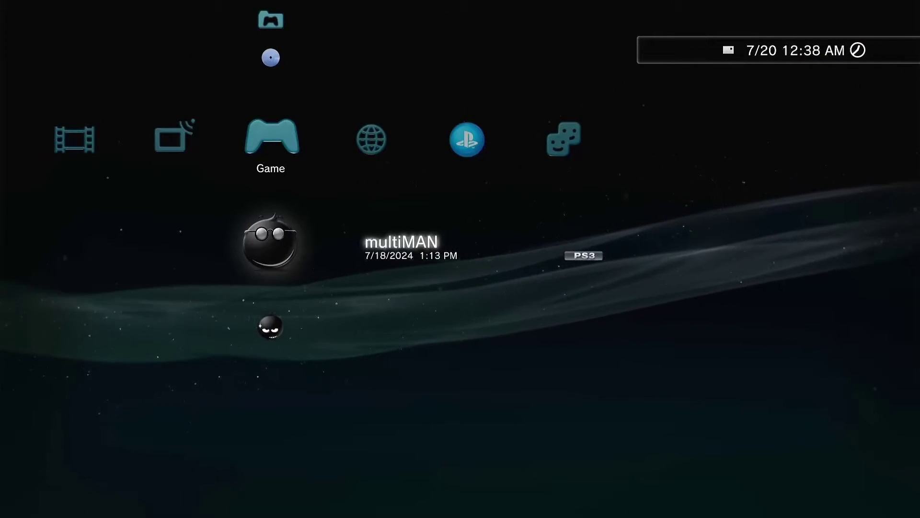
# Step: Install the apollo-ps3 package via Package Manager > Install Package Files > Standard
pyautogui.press('Up')
pyautogui.press('Up')
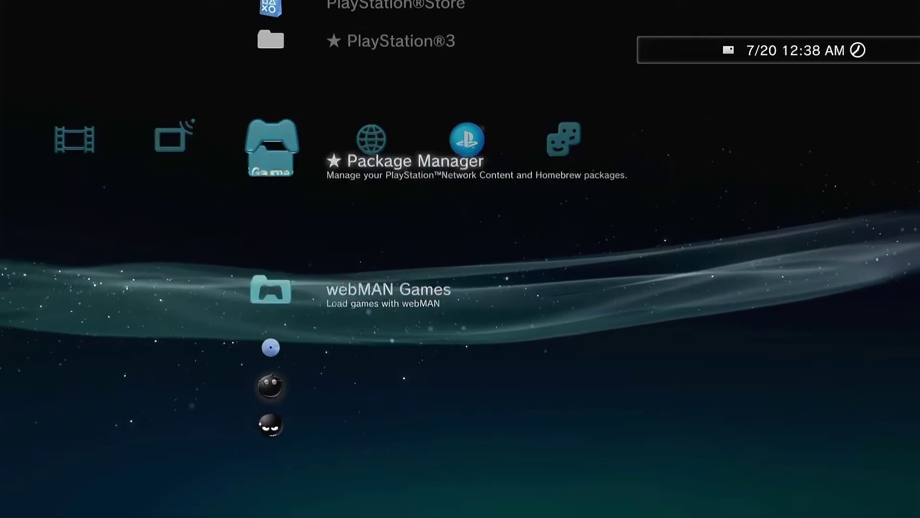
pyautogui.press('Up')
pyautogui.press('Return')
pyautogui.press('Up')
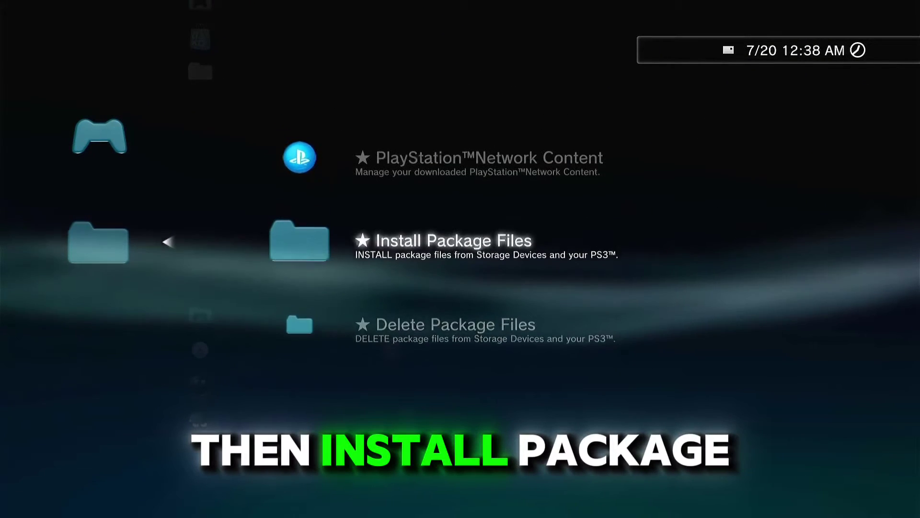
pyautogui.press('Return')
pyautogui.press('Down')
pyautogui.press('Down')
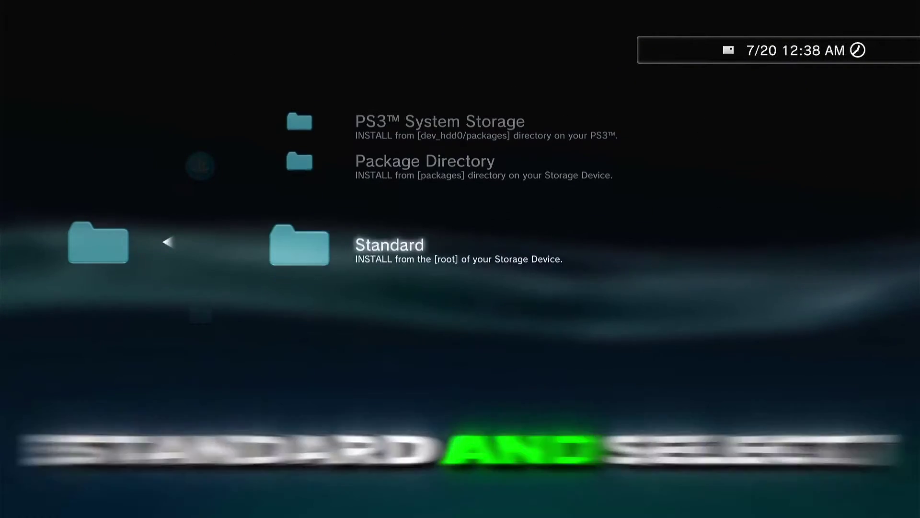
pyautogui.press('Return')
pyautogui.press('Down')
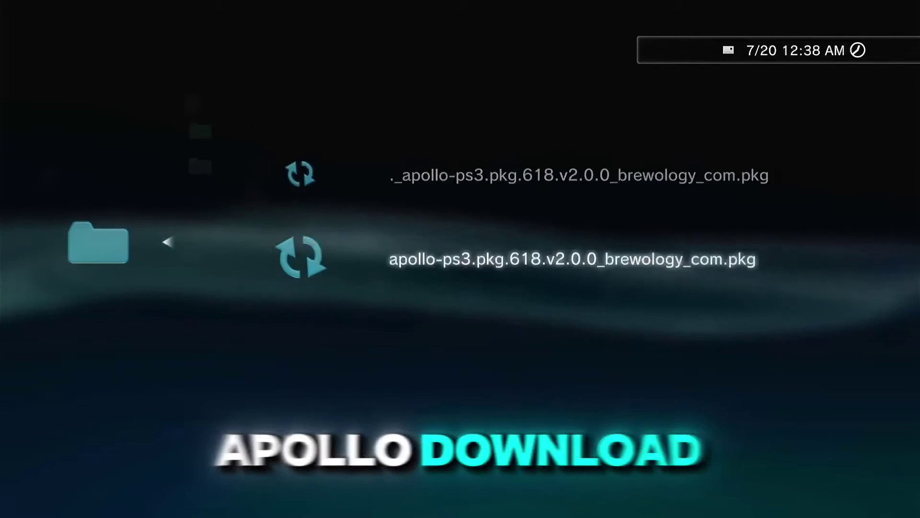
pyautogui.press('Return')
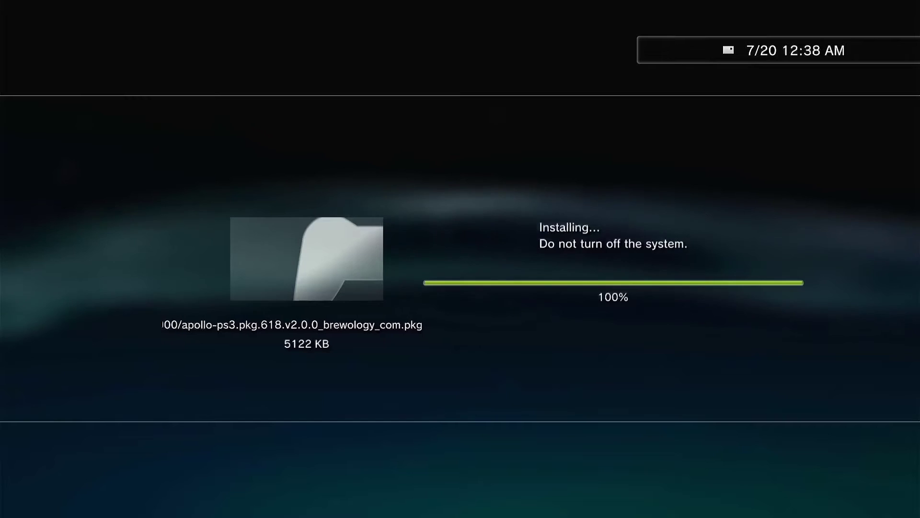
# Step: Dismiss the install-complete notice and launch Apollo Save Tool from the Game column
pyautogui.press('Escape')
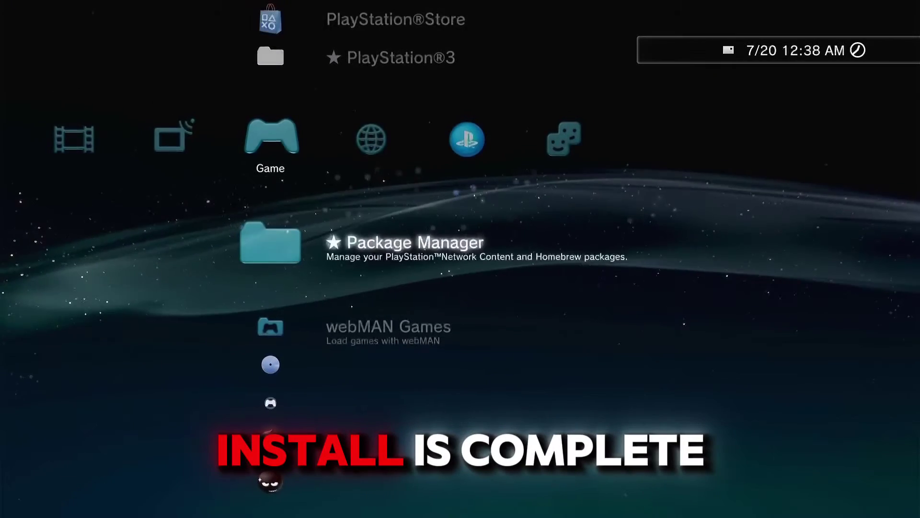
pyautogui.press('Down')
pyautogui.press('Down')
pyautogui.press('Down')
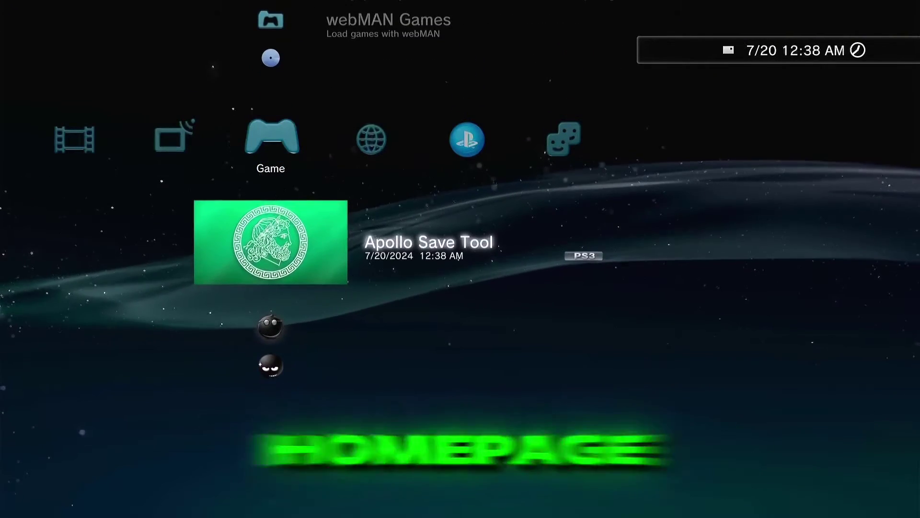
pyautogui.press('Return')
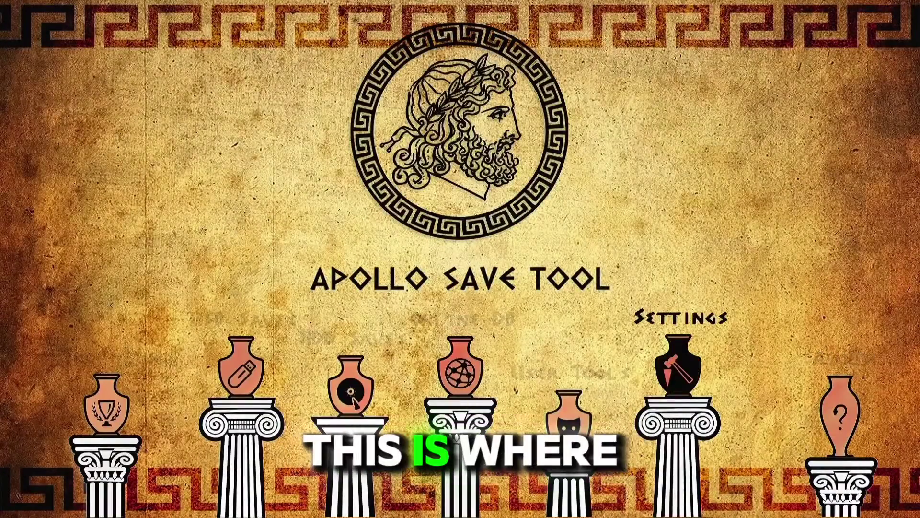
# Step: Open Apollo's Settings and scroll from Menu Animations down to Enable Debug Log
pyautogui.press('Return')
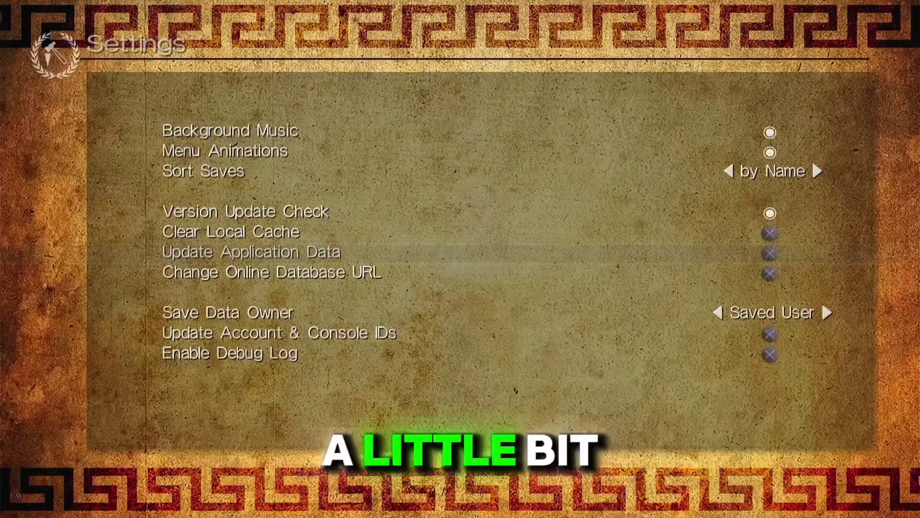
pyautogui.press('Down')
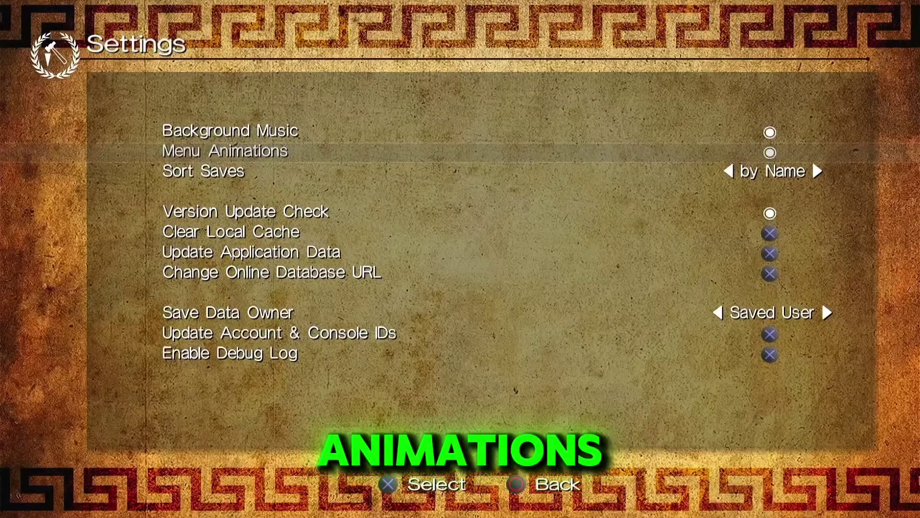
pyautogui.press('Down')
pyautogui.press('Down')
pyautogui.press('Down')
pyautogui.press('Down')
pyautogui.press('Down')
pyautogui.press('Down')
pyautogui.press('Down')
pyautogui.press('Down')
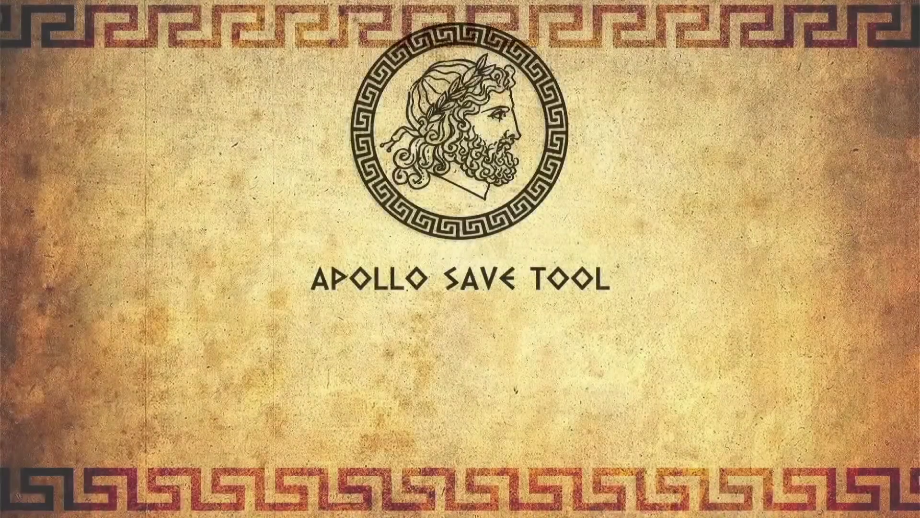
# Step: Open User Tools and browse Network Tools, Extract Archives, Export dev_flash2 and Export Licenses
pyautogui.press('Left')
pyautogui.press('Return')
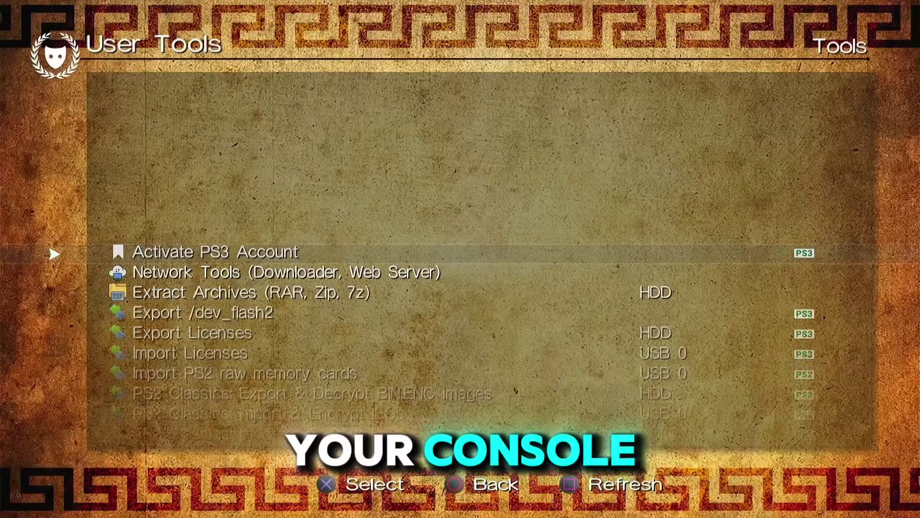
pyautogui.press('Down')
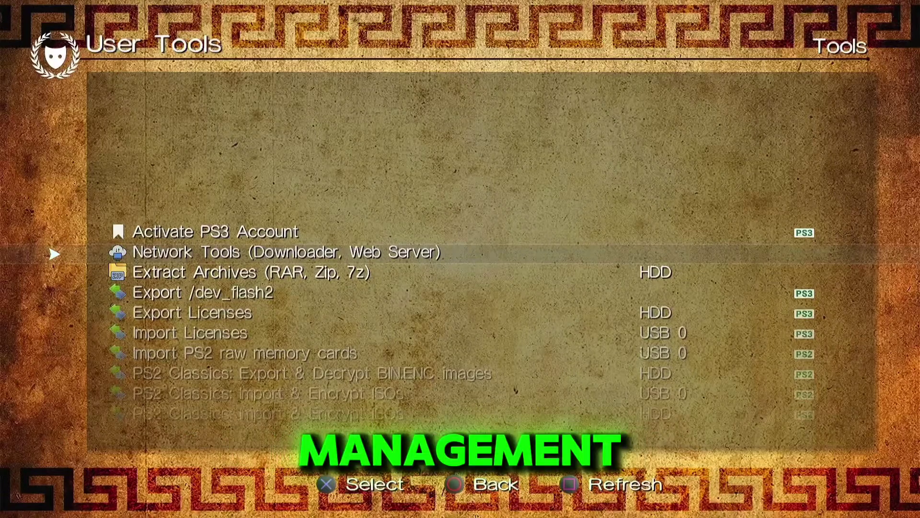
pyautogui.press('Down')
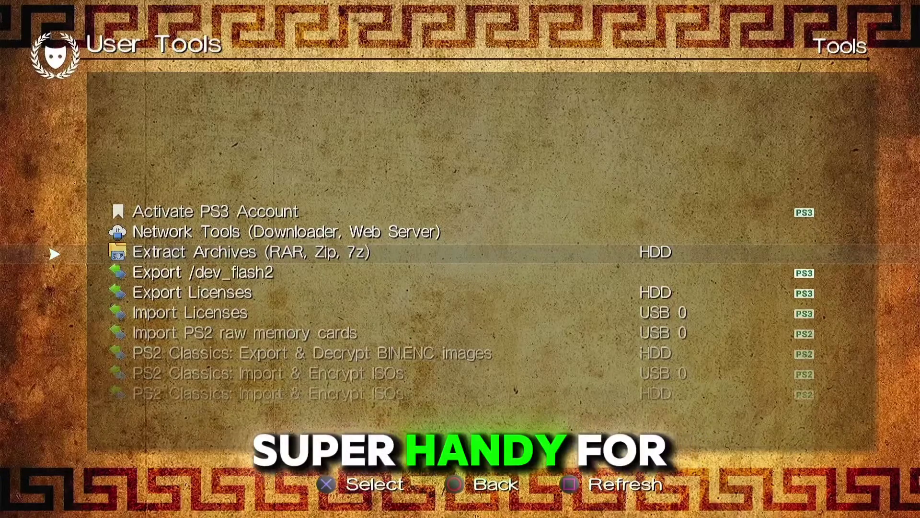
pyautogui.press('Down')
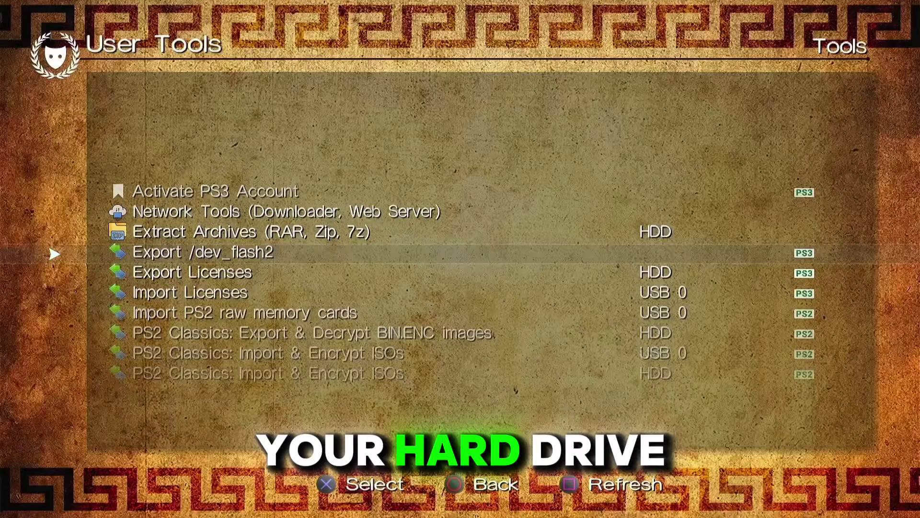
pyautogui.press('Down')
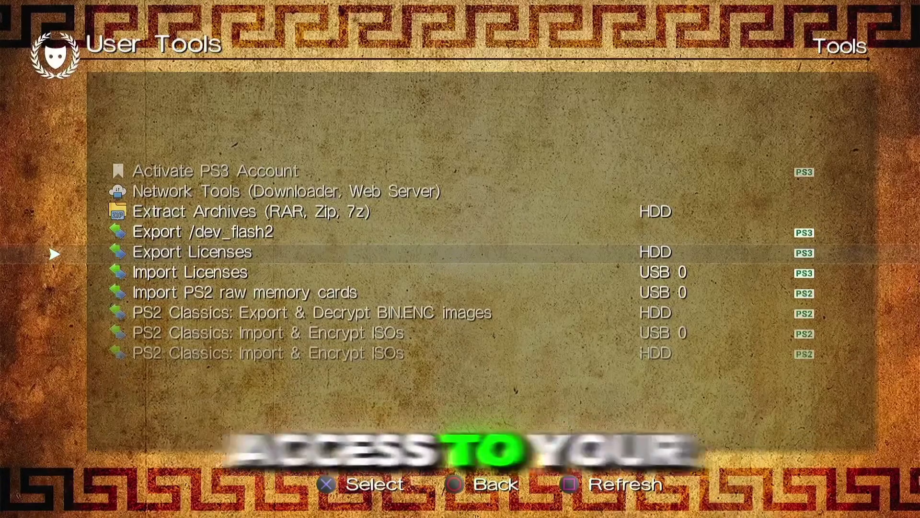
# Step: Browse the license import, PS2 memory card and PS2 Classics ISO import/export entries
pyautogui.press('Down')
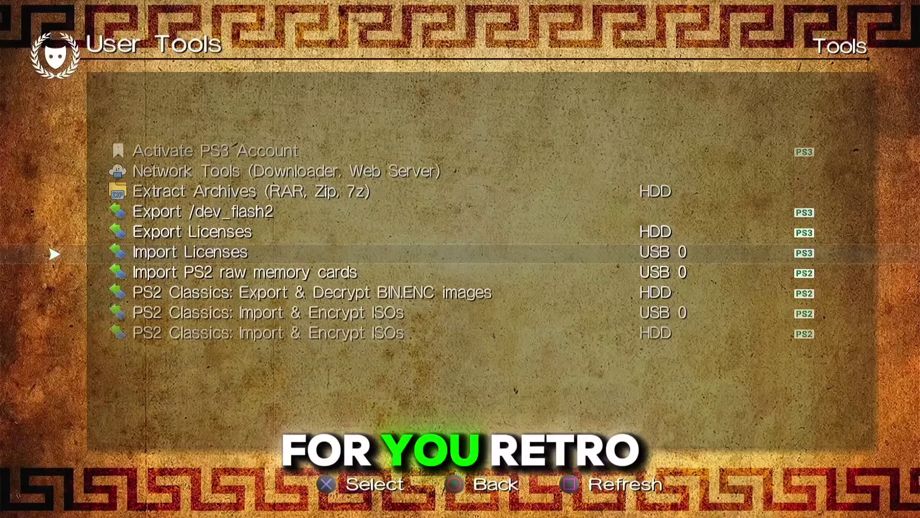
pyautogui.press('Down')
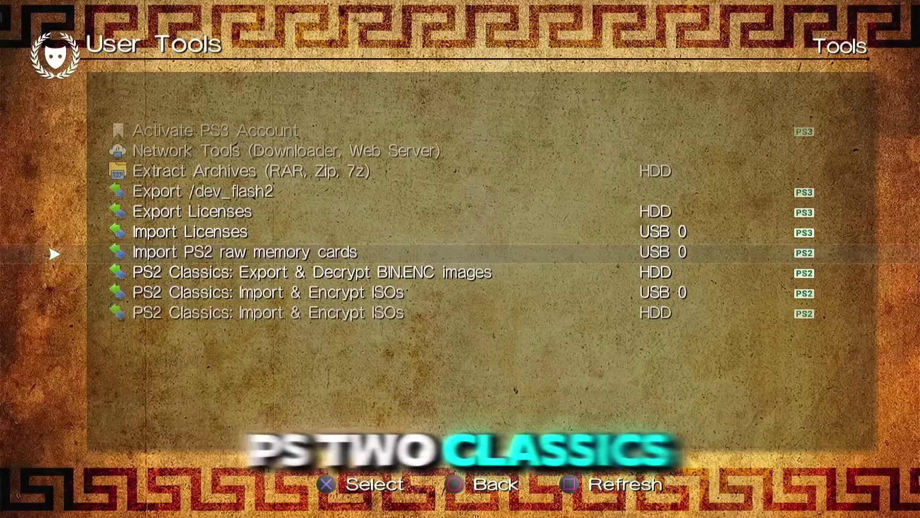
pyautogui.press('Down')
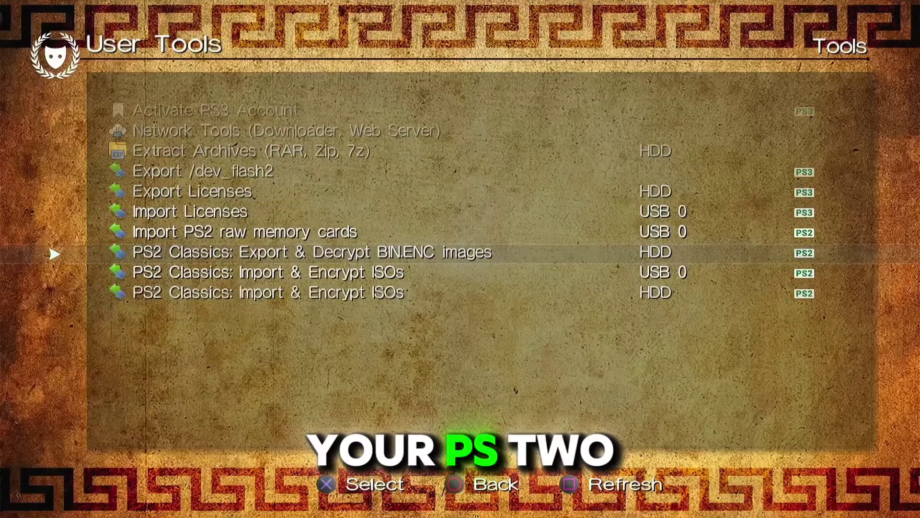
pyautogui.press('Down')
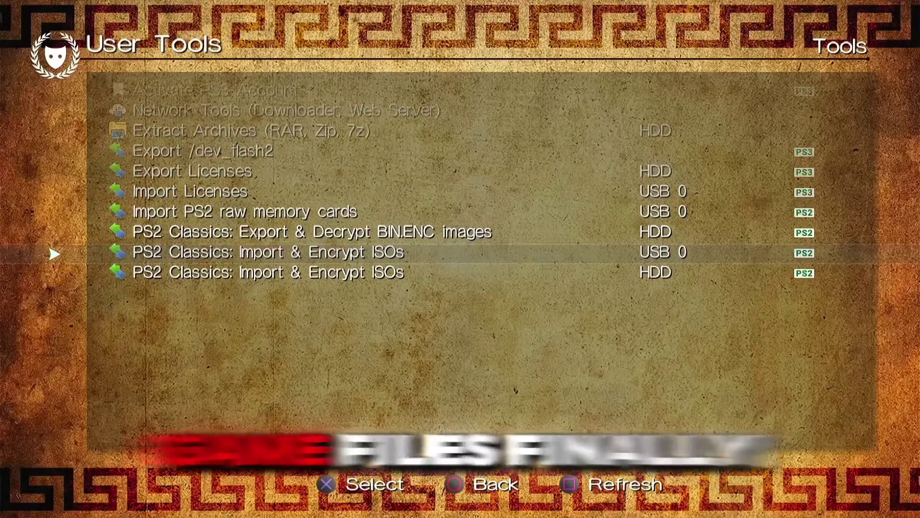
pyautogui.press('Down')
pyautogui.press('Up')
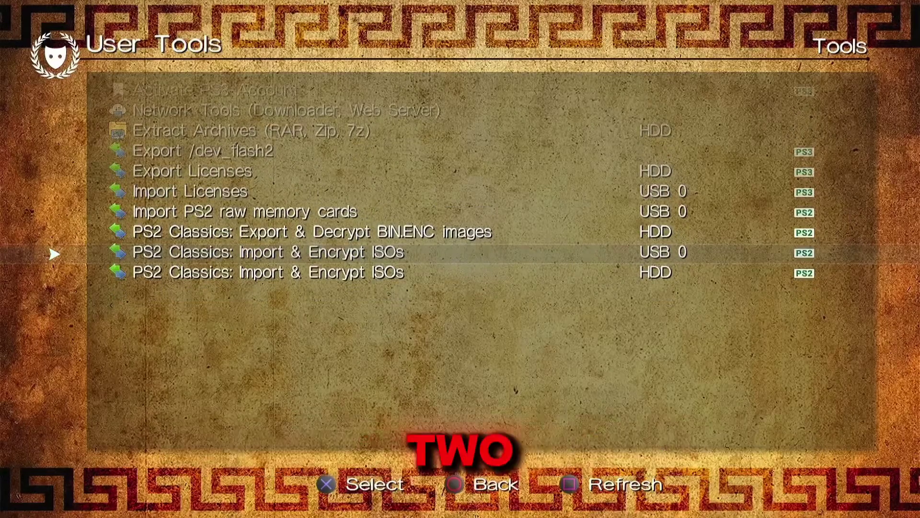
pyautogui.press('Down')
pyautogui.press('Up')
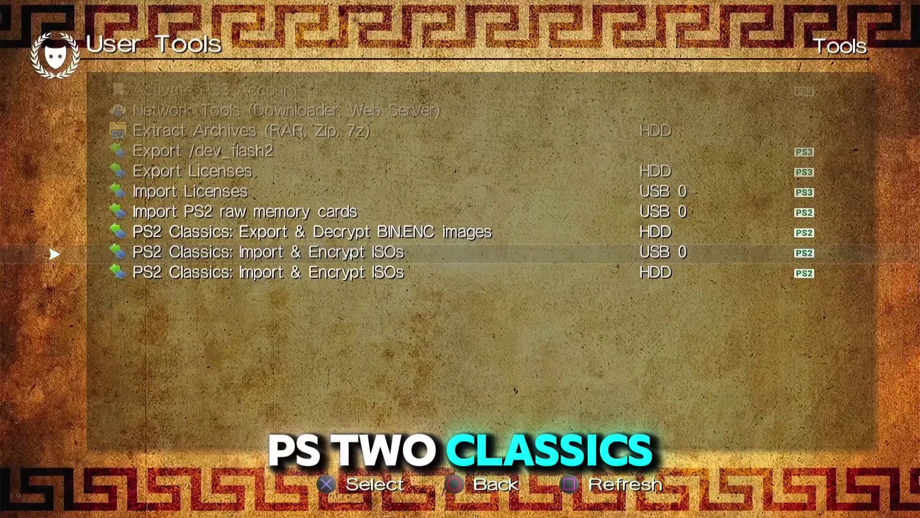
pyautogui.press('Up')
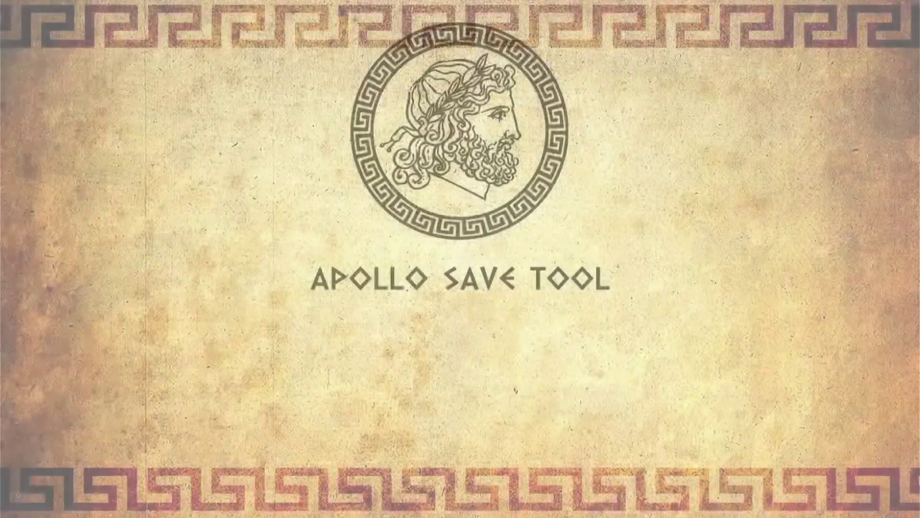
# Step: Browse the Online Database to Call Of Duty Black Ops (BLES01031) and show its save's download destinations
pyautogui.press('Left')
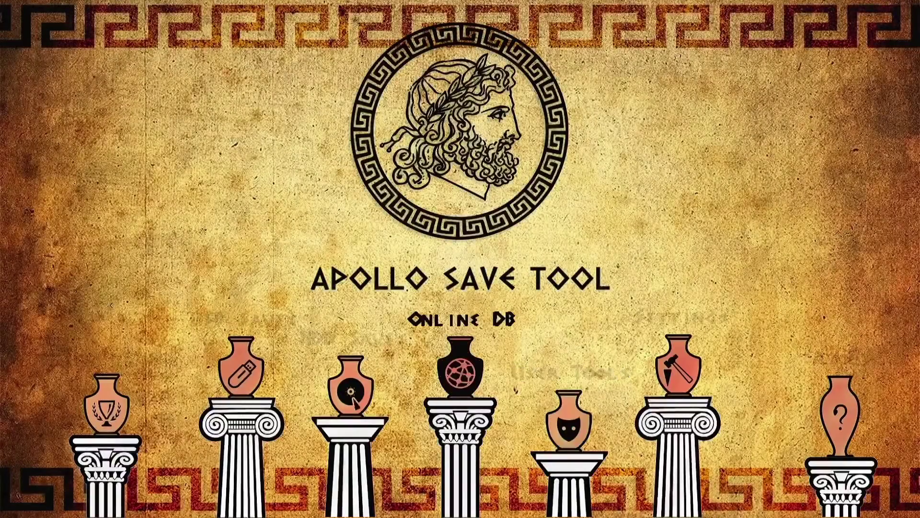
pyautogui.press('Return')
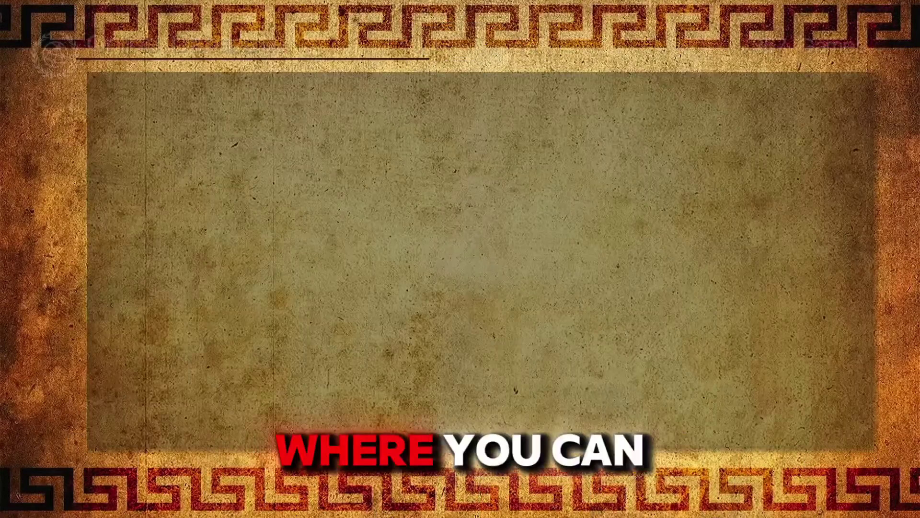
pyautogui.press('Down')
pyautogui.press('Down')
pyautogui.press('Down')
pyautogui.press('Down')
pyautogui.press('Down')
pyautogui.press('Down')
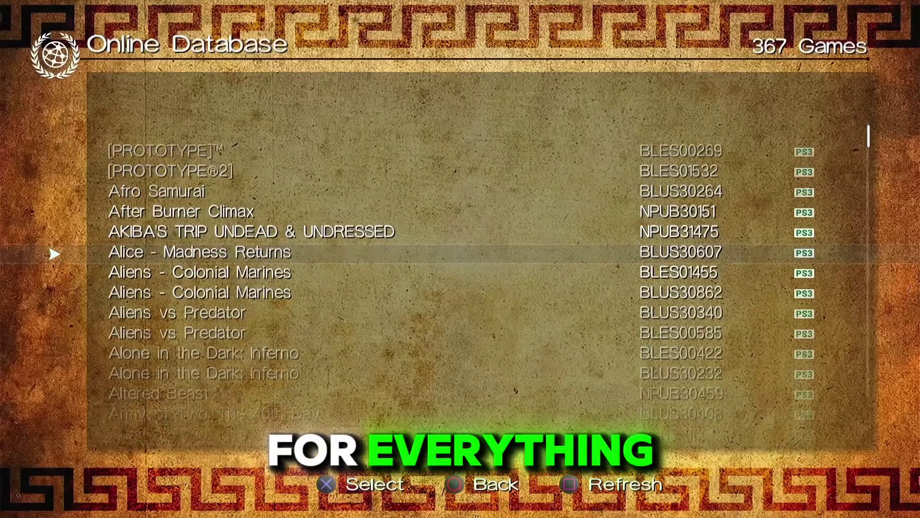
pyautogui.press('Down')
pyautogui.press('Down')
pyautogui.press('Down')
pyautogui.press('Down')
pyautogui.press('Down')
pyautogui.press('Down')
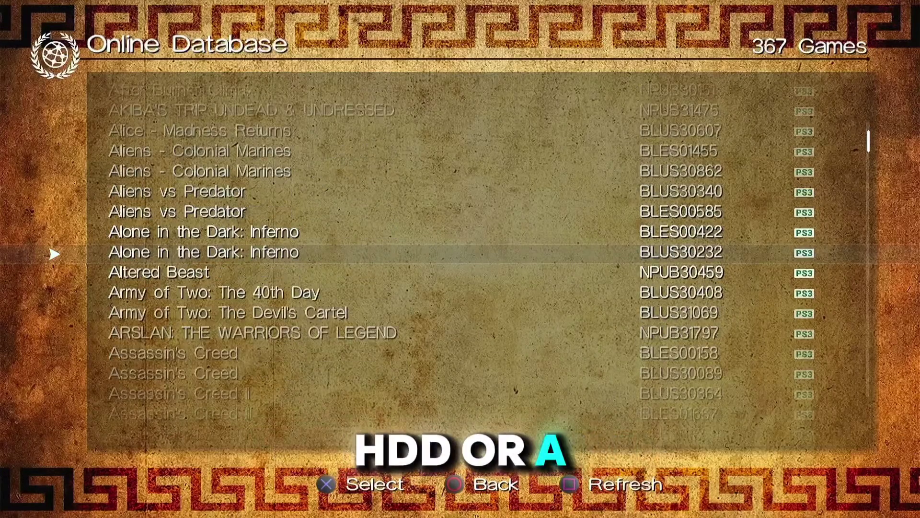
pyautogui.press('Down')
pyautogui.press('Down')
pyautogui.press('Down')
pyautogui.press('Down')
pyautogui.press('Down')
pyautogui.press('Down')
pyautogui.press('Down')
pyautogui.press('Down')
pyautogui.press('Down')
pyautogui.press('Down')
pyautogui.press('Down')
pyautogui.press('Down')
pyautogui.press('Down')
pyautogui.press('Down')
pyautogui.press('Down')
pyautogui.press('Down')
pyautogui.press('Down')
pyautogui.press('Down')
pyautogui.press('Down')
pyautogui.press('Down')
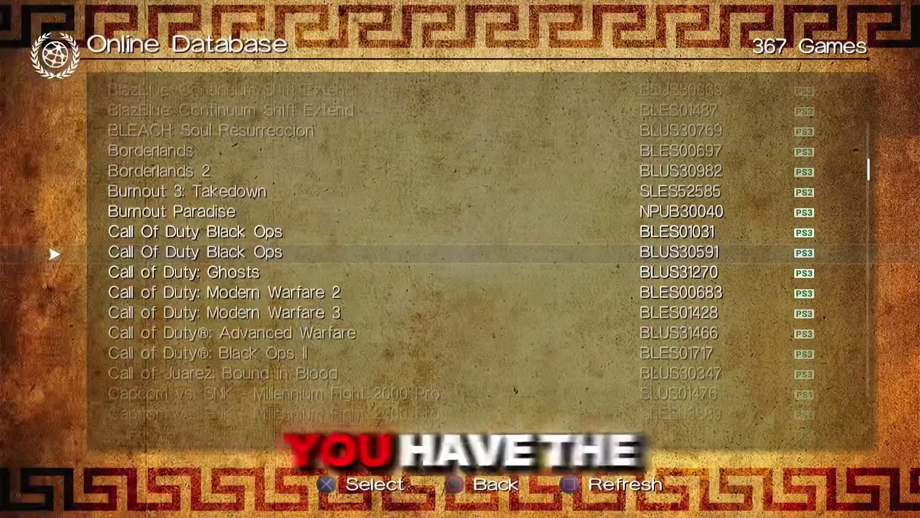
pyautogui.press('Return')
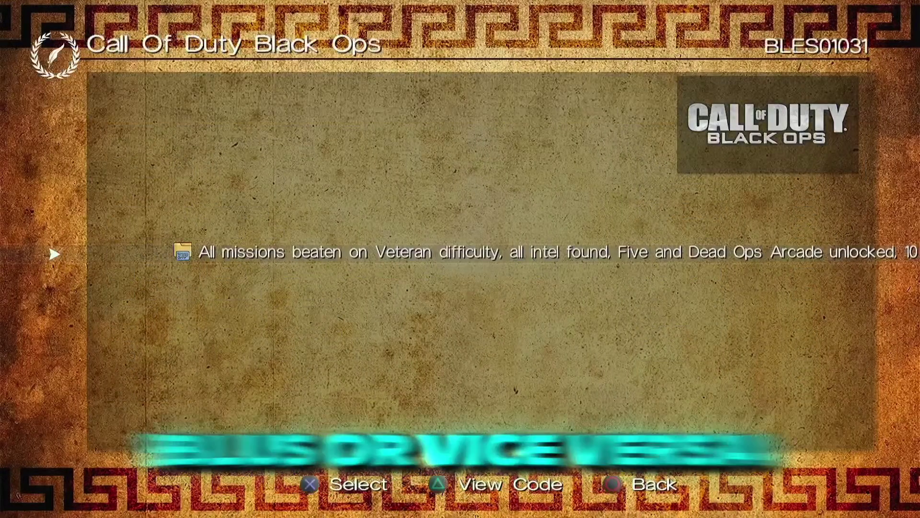
pyautogui.press('Return')
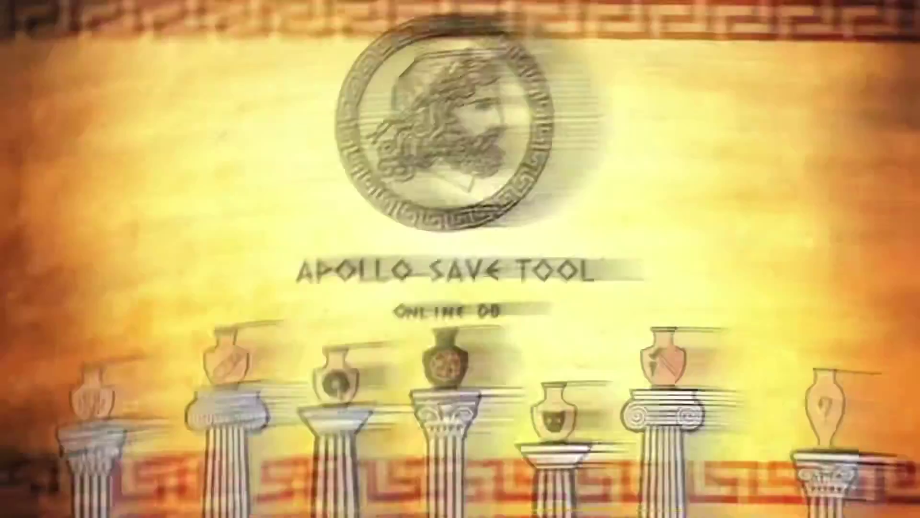
# Step: Open HDD Saves and scroll through the five hard-drive saves, including Assassin's Creed III
pyautogui.press('Return')
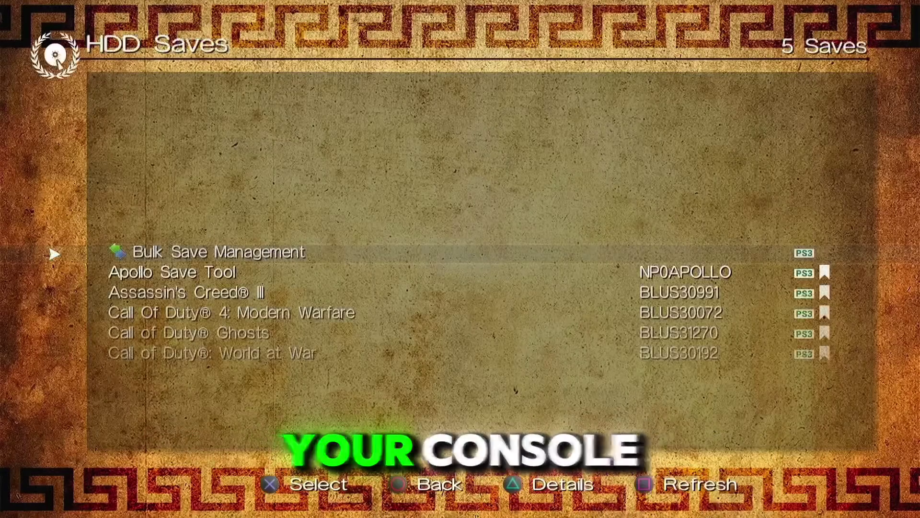
pyautogui.press('Down')
pyautogui.press('Down')
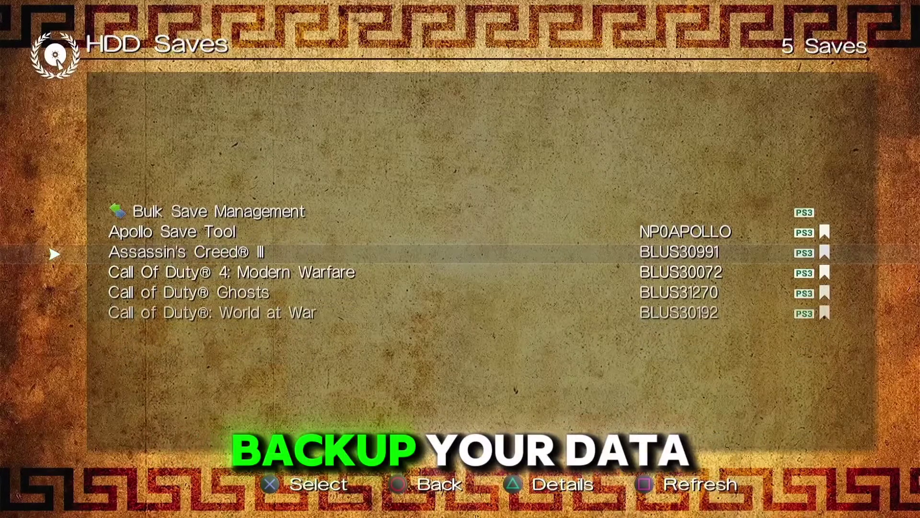
pyautogui.press('Down')
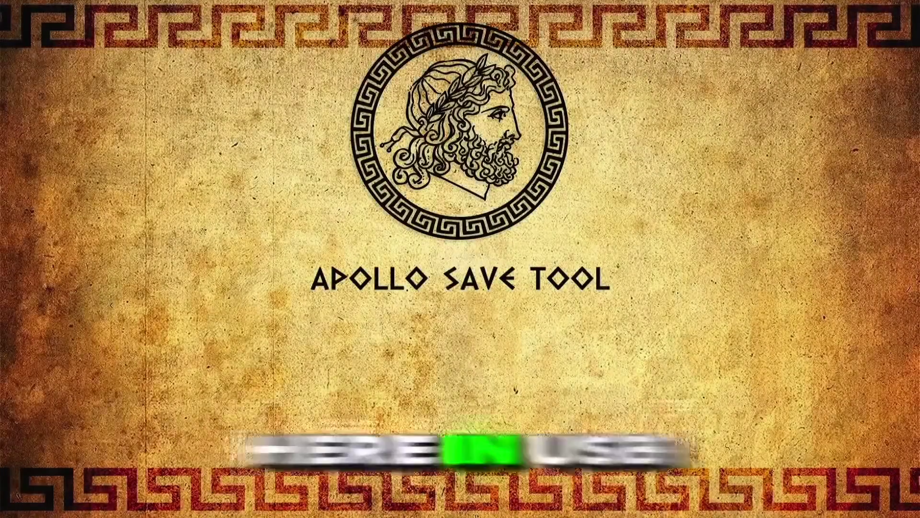
# Step: Open the Call of Duty Ghosts trophy set (NPWR04874_00) and highlight Backup Trophy Set to USB
pyautogui.press('Left')
pyautogui.press('Return')
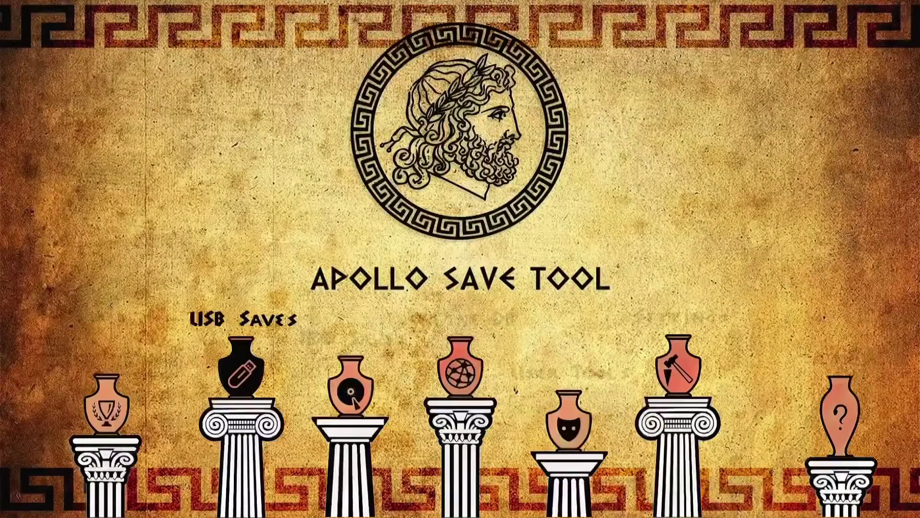
pyautogui.press('Return')
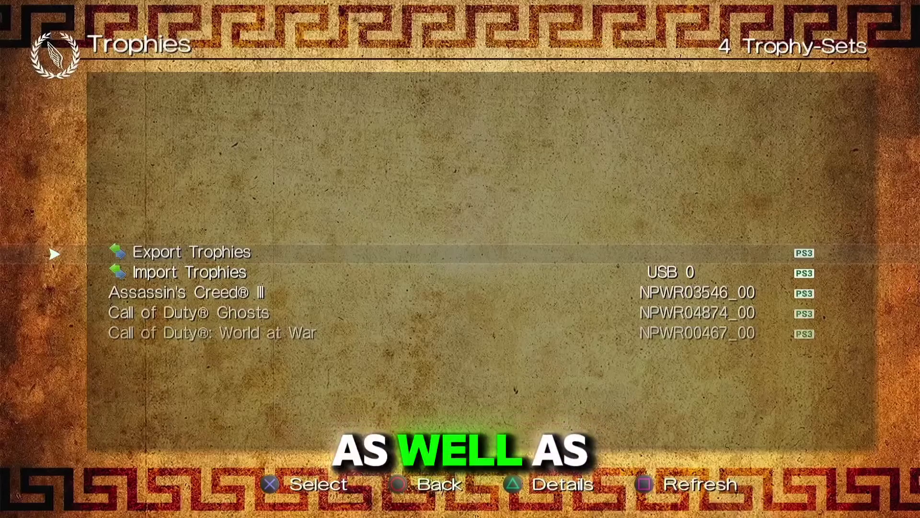
pyautogui.press('Down')
pyautogui.press('Down')
pyautogui.press('Down')
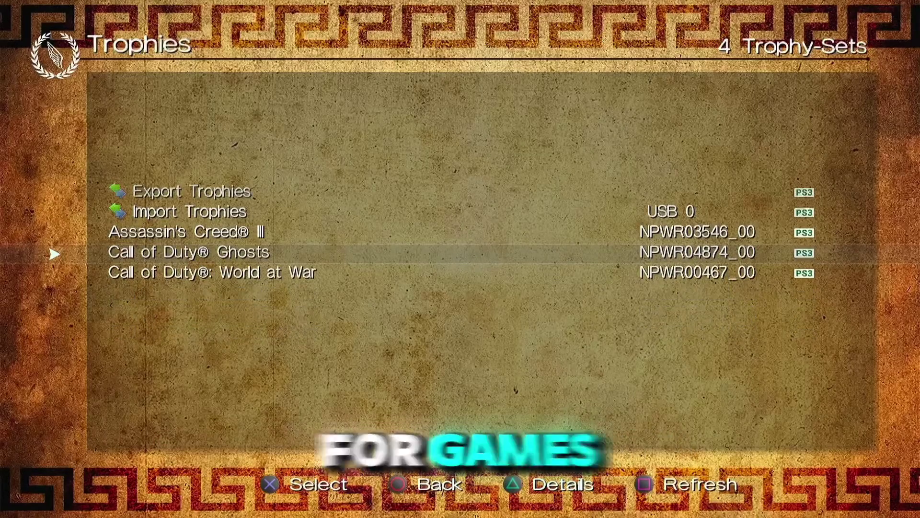
pyautogui.press('Return')
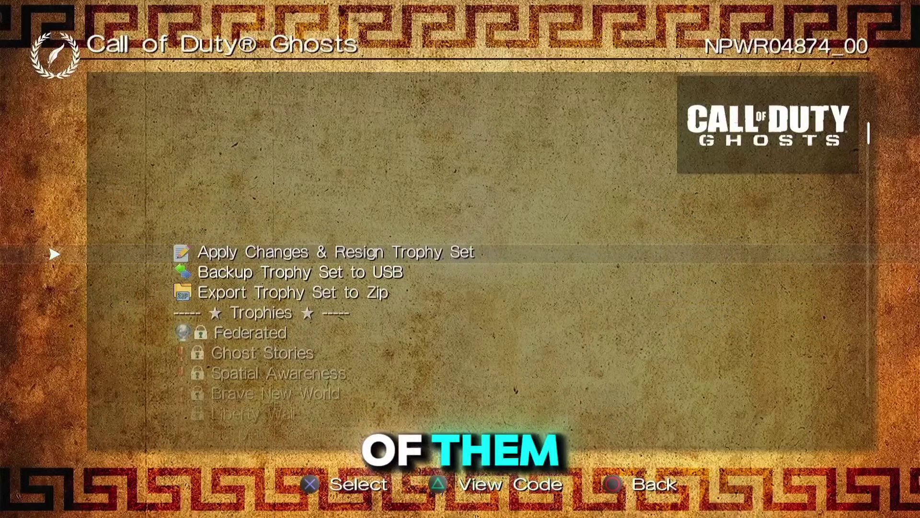
pyautogui.press('Down')
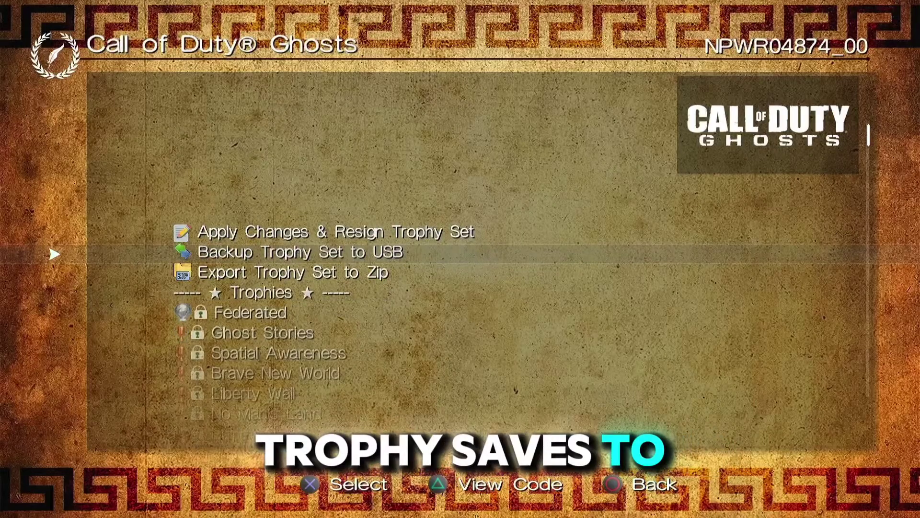